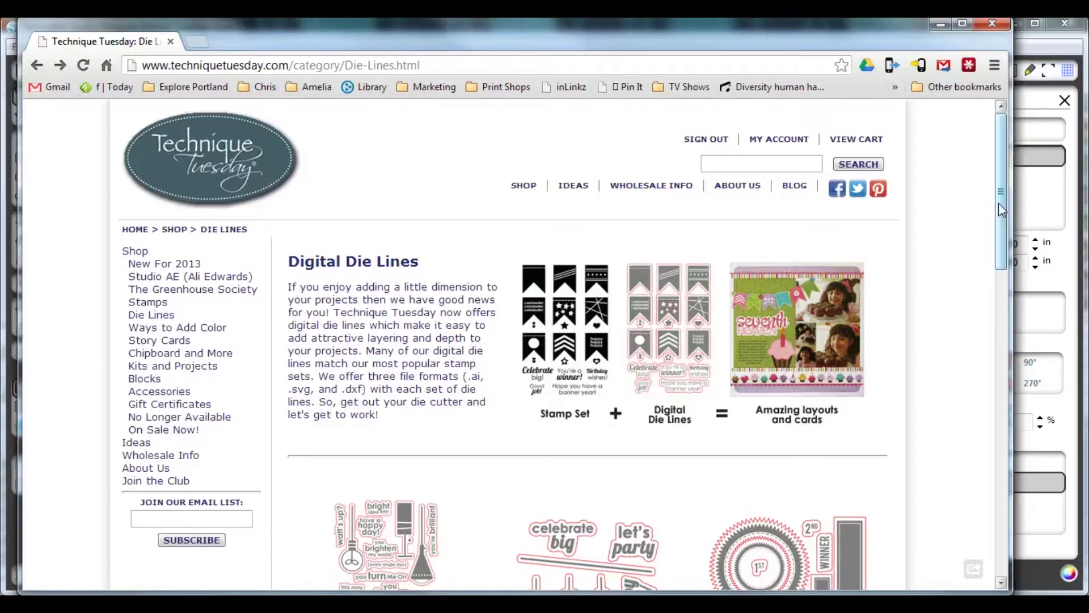
Scroll to the Technique Tuesday die-line products and open the Party Lights - Die Lines page
drag(1000, 201, 798, 266)
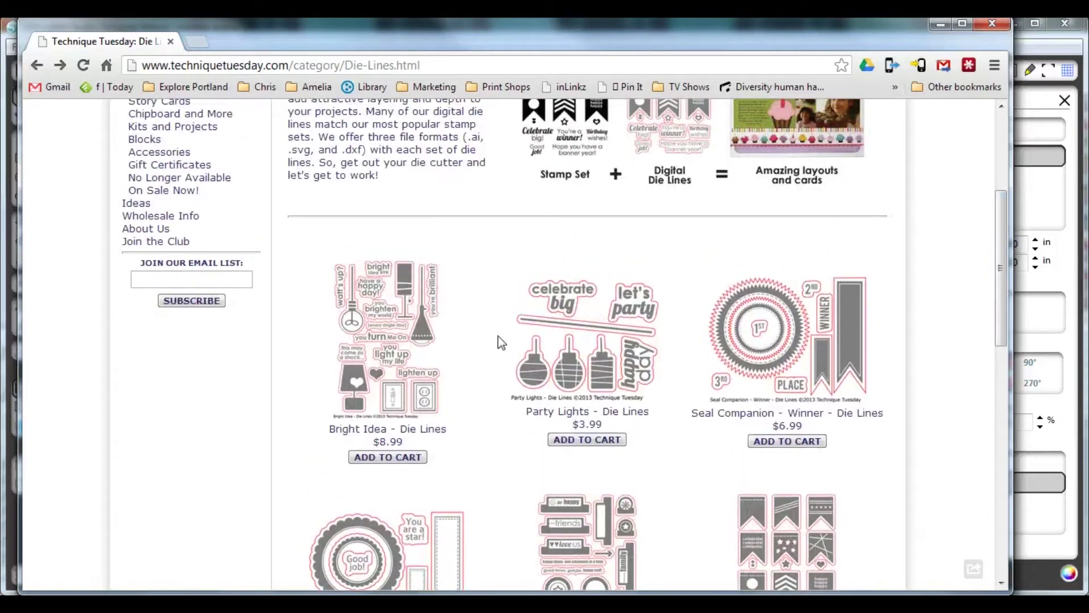
click(555, 367)
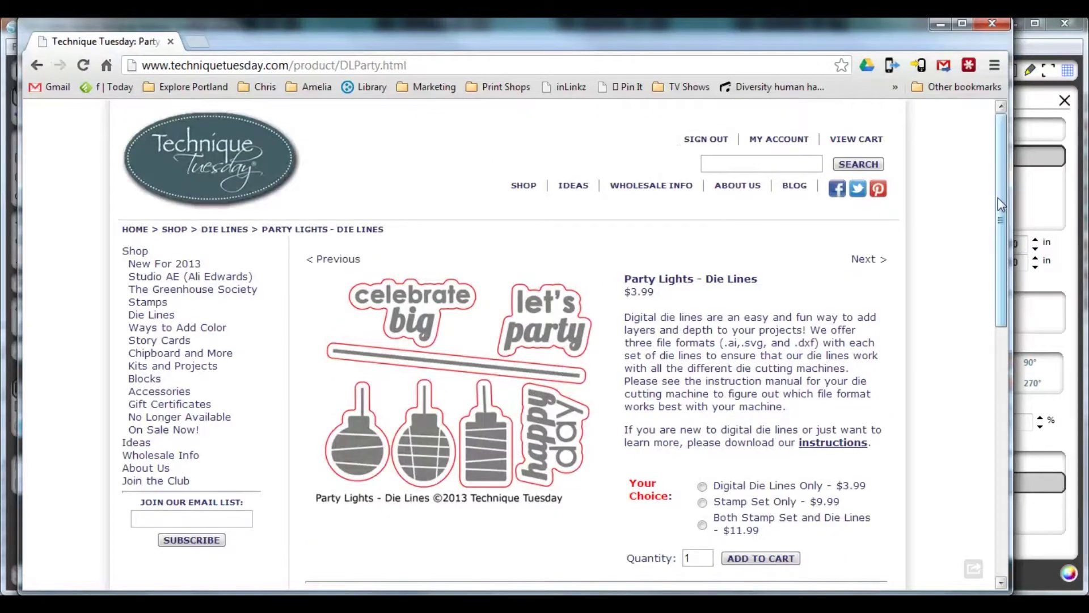
Choose the 'Digital Die Lines Only - $3.99' option, then return to Silhouette Studio
drag(999, 197, 999, 217)
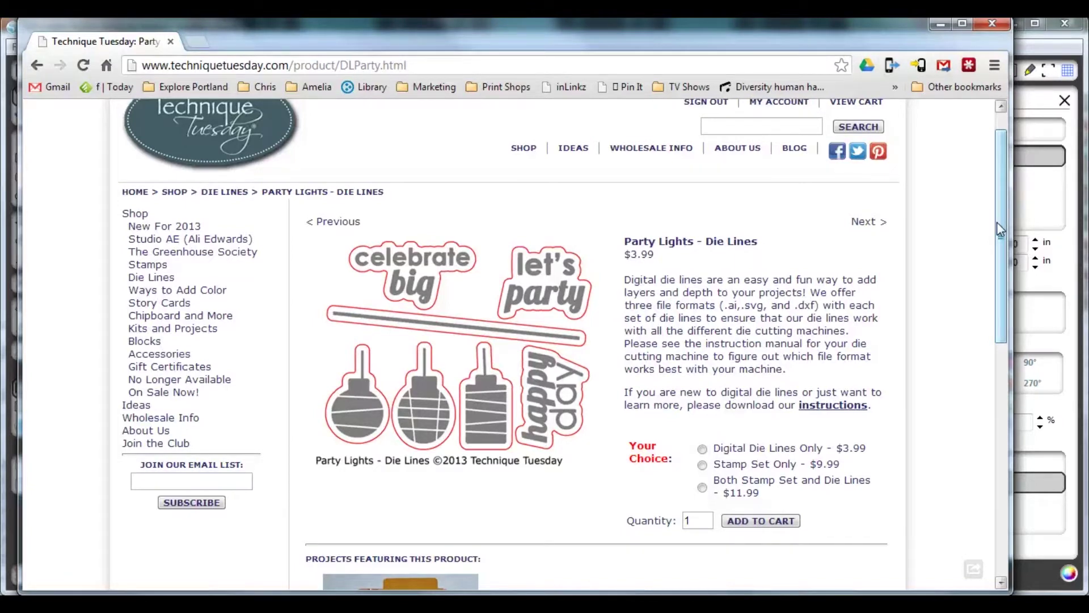
click(703, 449)
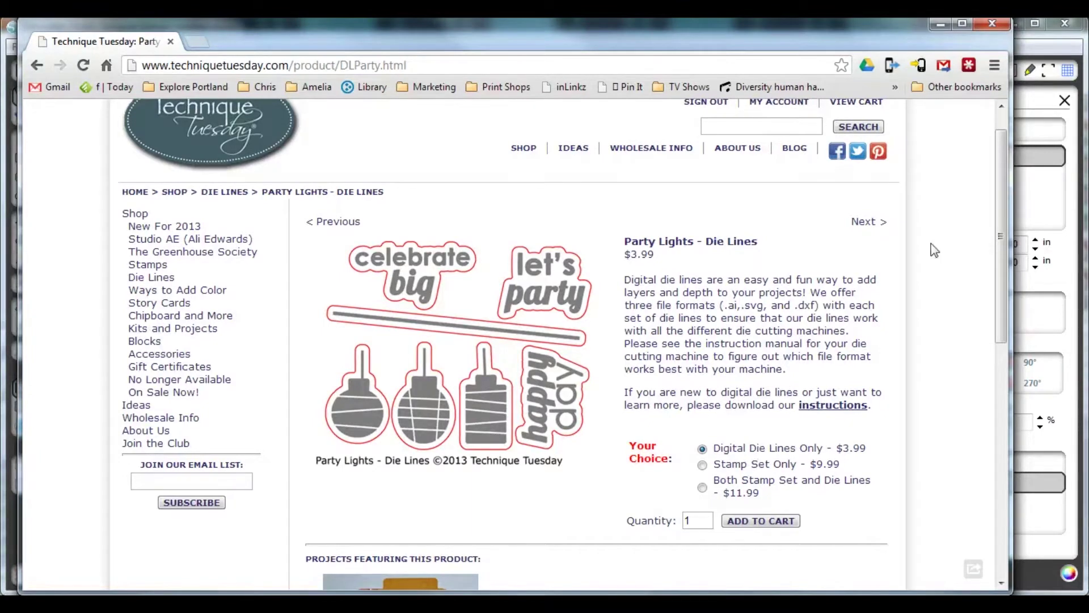
click(1024, 193)
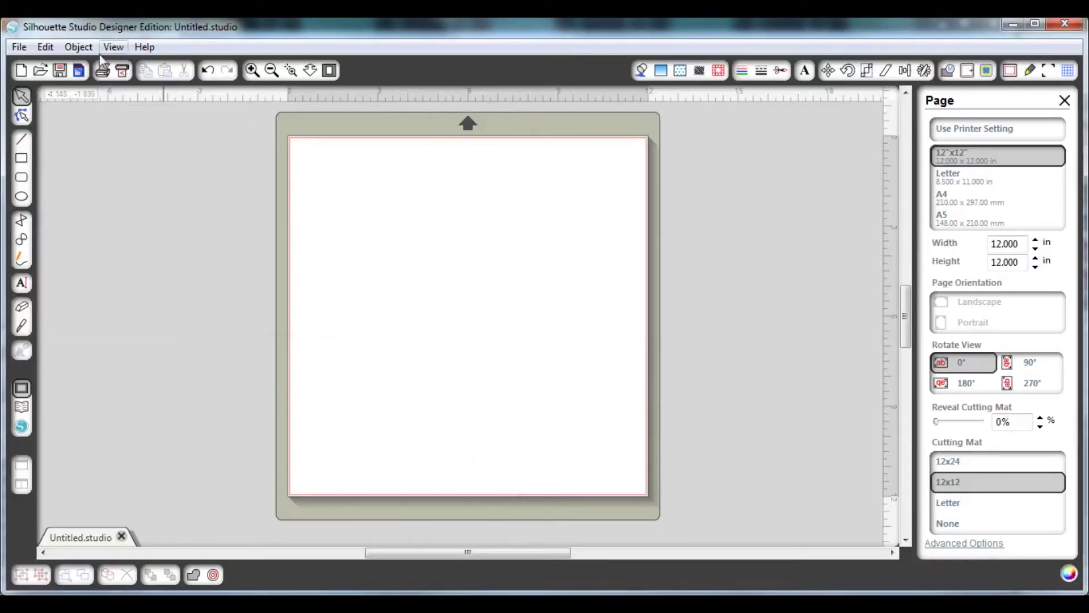
Set DXF and SVG imports to As-is in Preferences > Import Options and apply
click(20, 48)
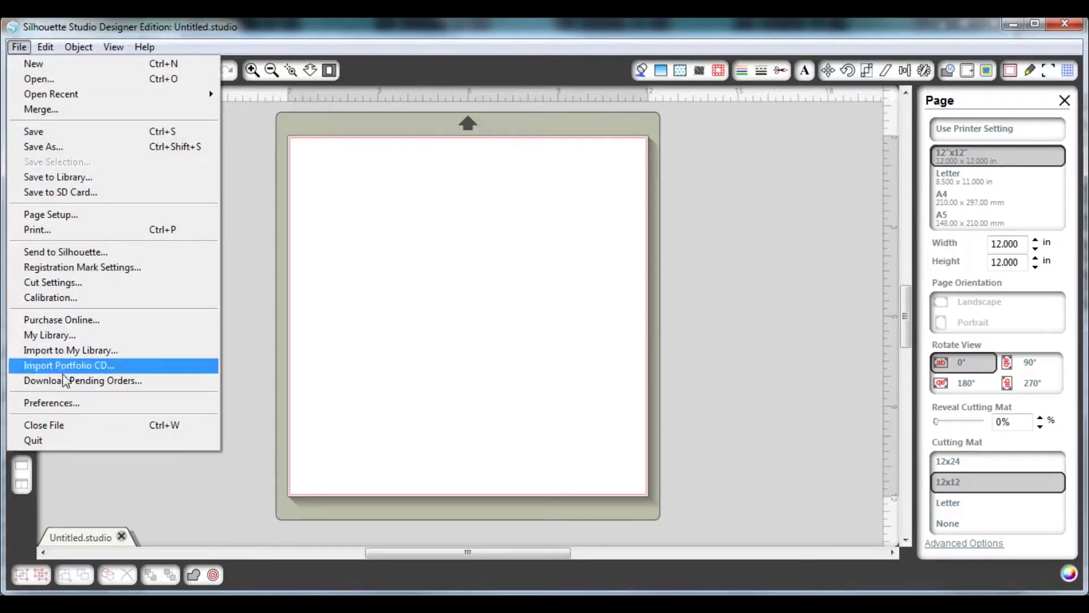
click(83, 405)
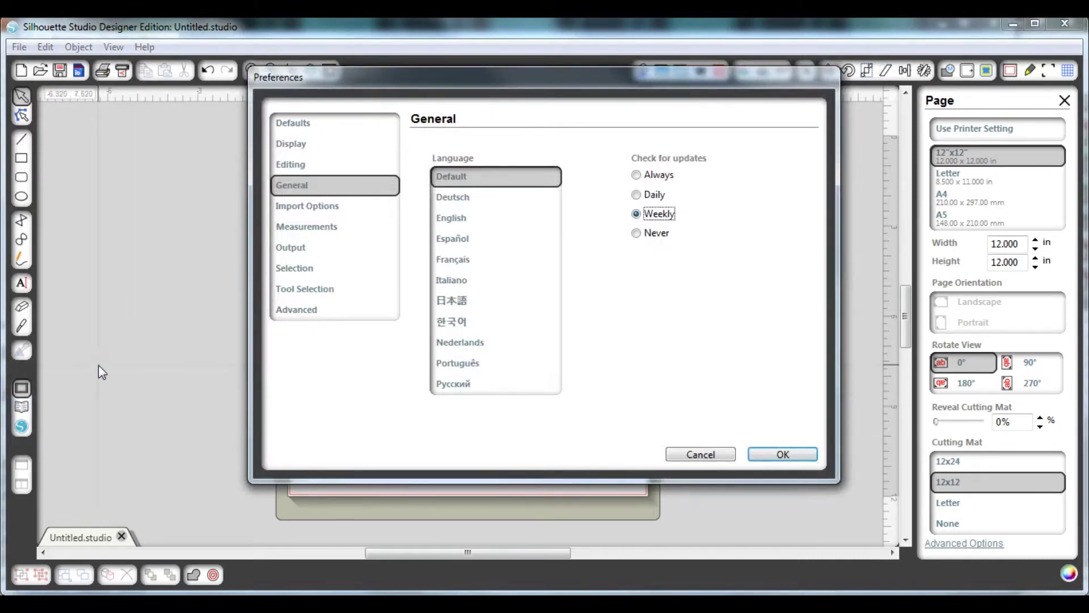
click(317, 206)
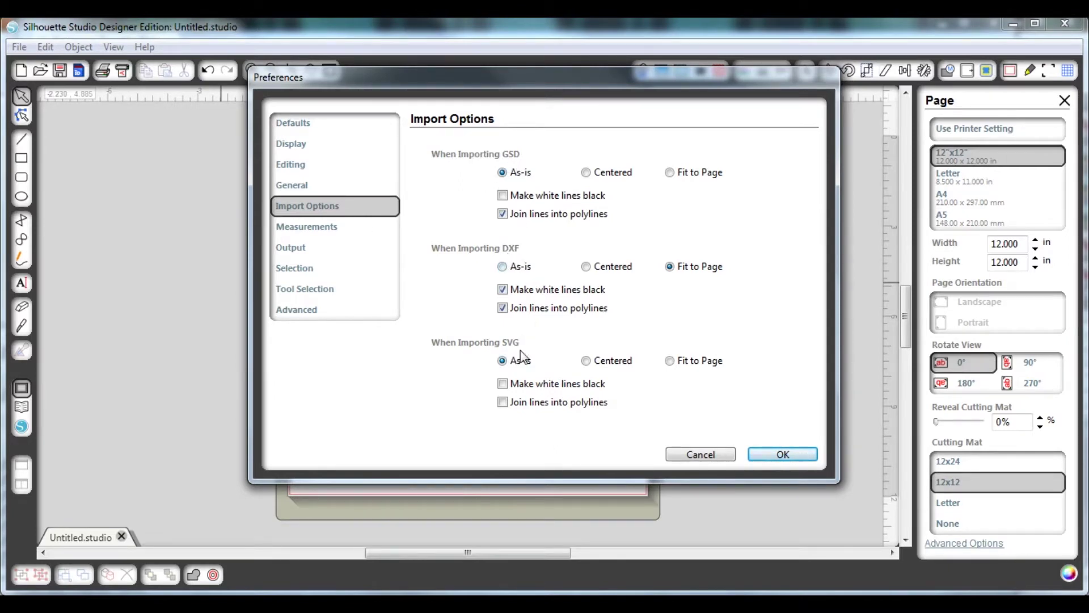
click(503, 268)
click(502, 361)
click(783, 453)
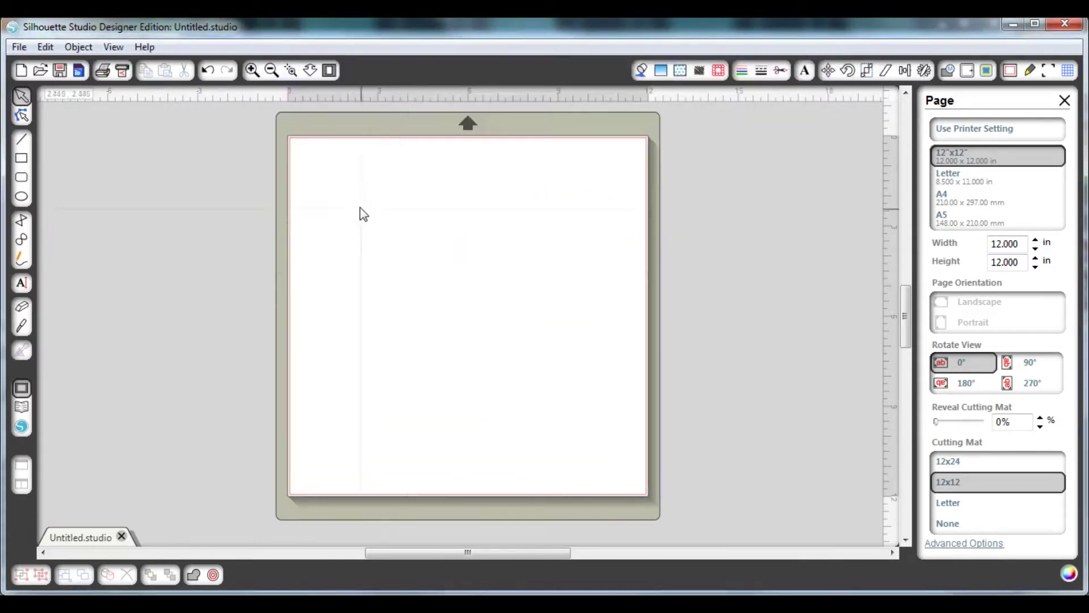
Open the Party-Lights-Die-Lines-Technique-Tuesday SVG from the Desktop folder's SVG subfolder and select it
click(21, 47)
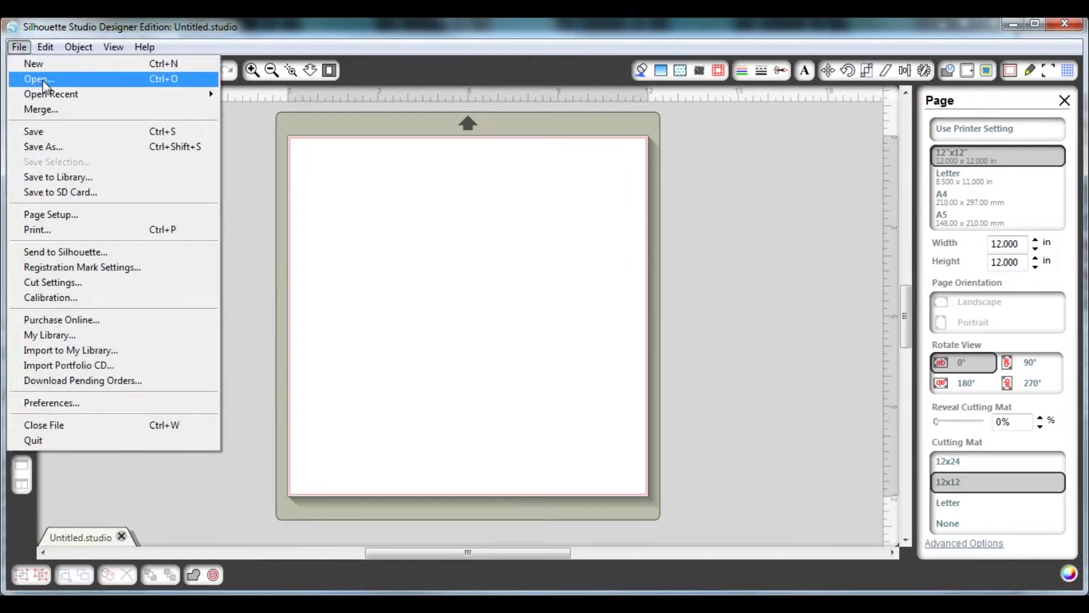
click(59, 82)
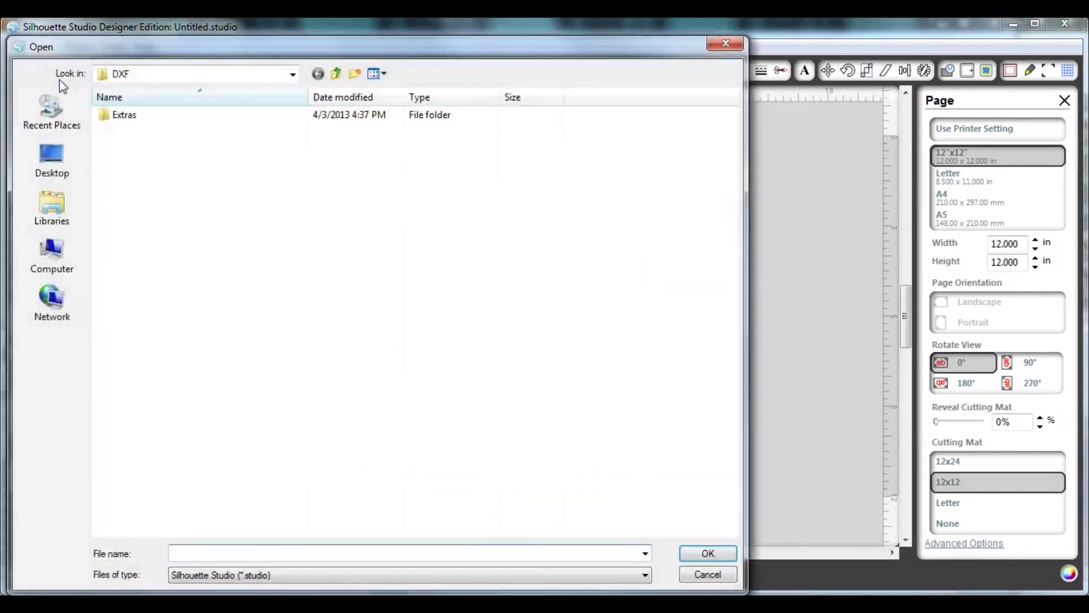
click(336, 74)
click(335, 74)
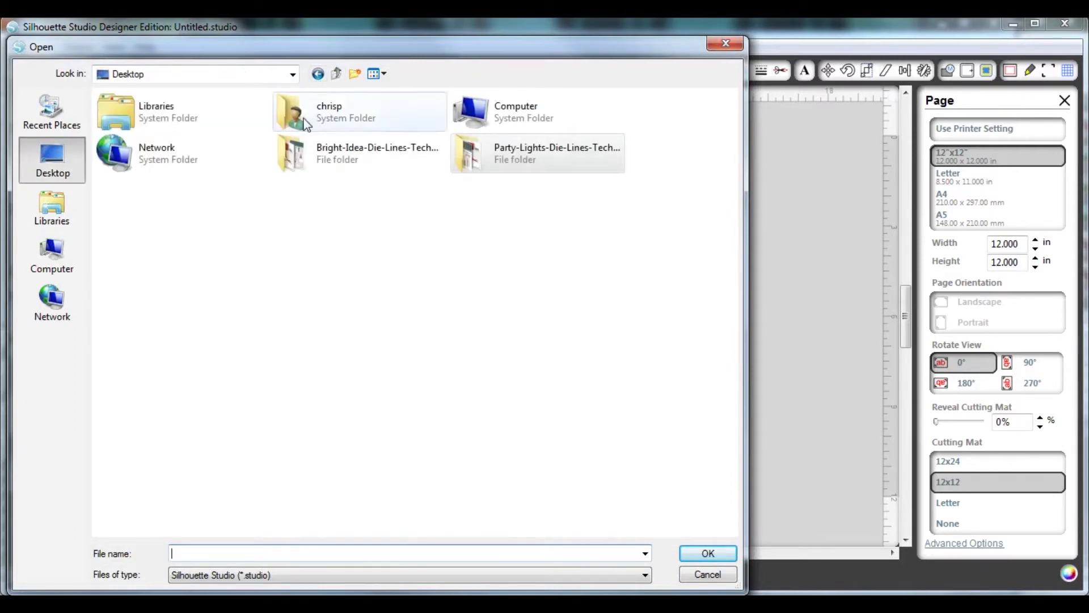
double_click(510, 165)
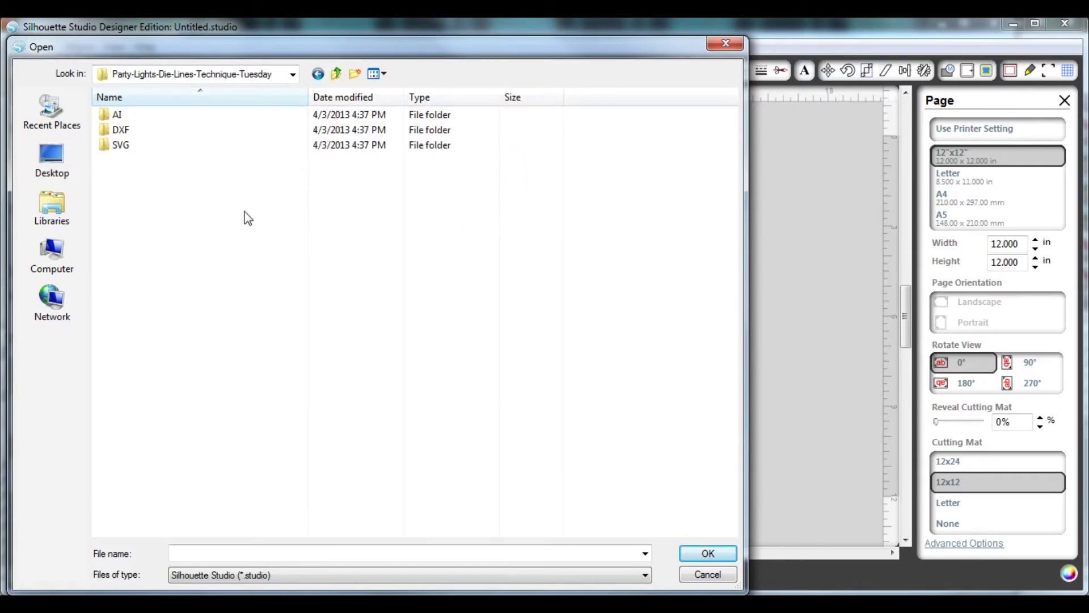
double_click(154, 146)
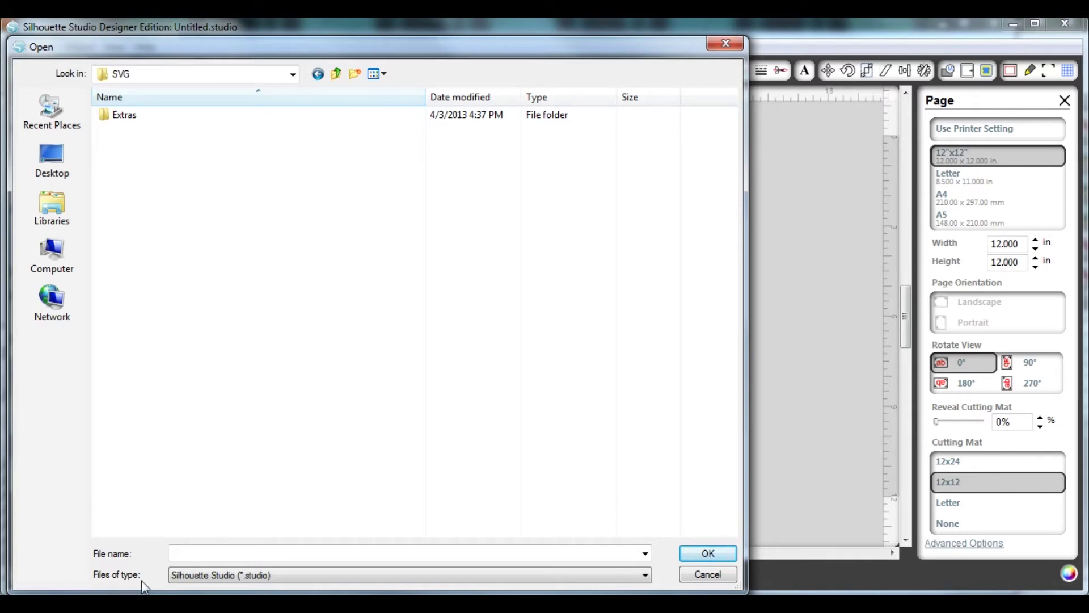
click(200, 576)
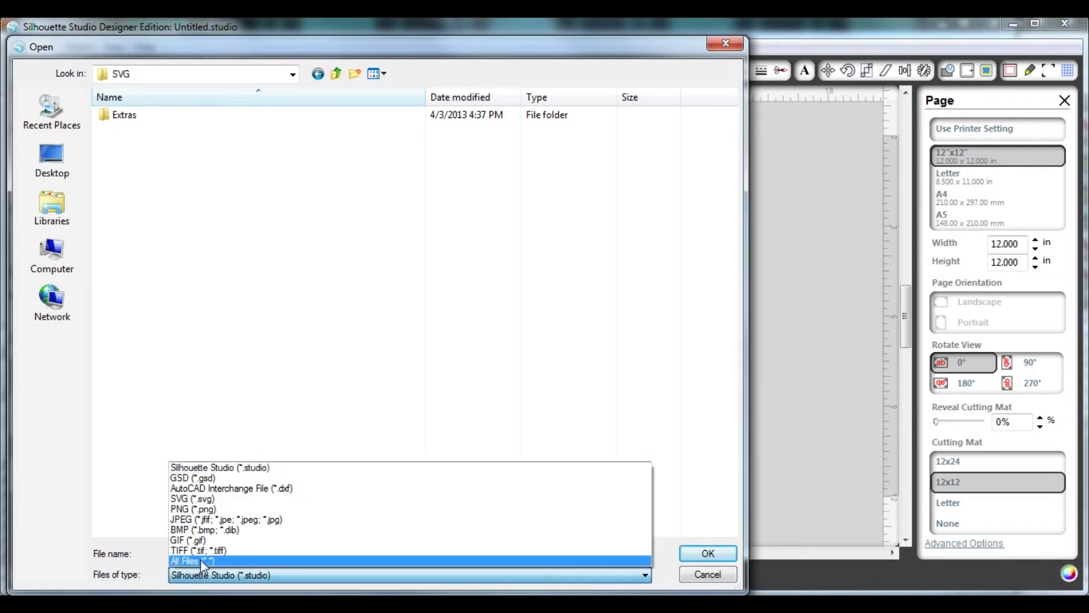
click(207, 498)
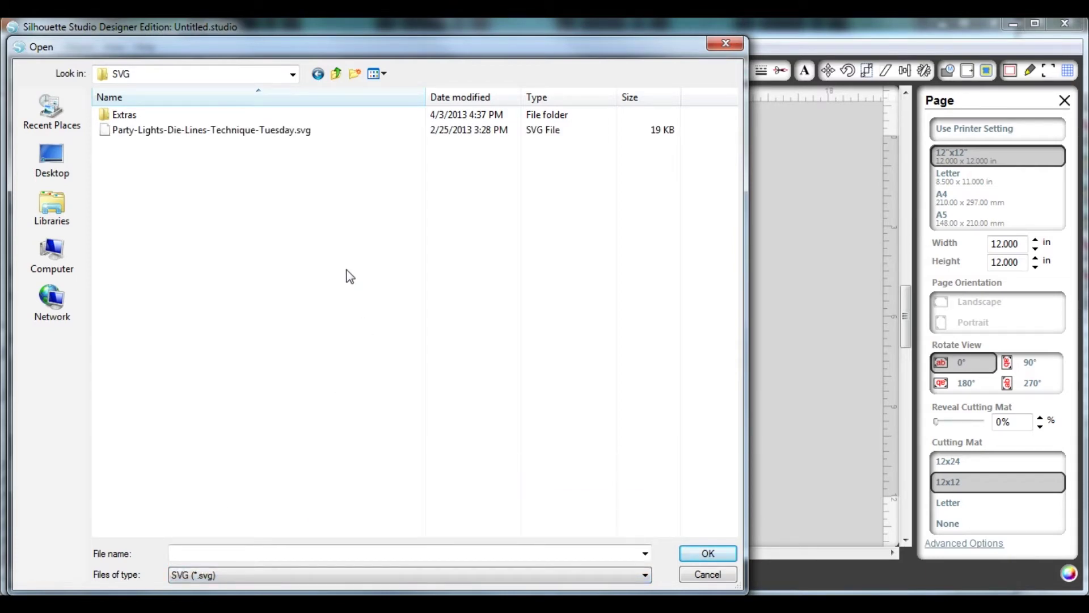
click(296, 130)
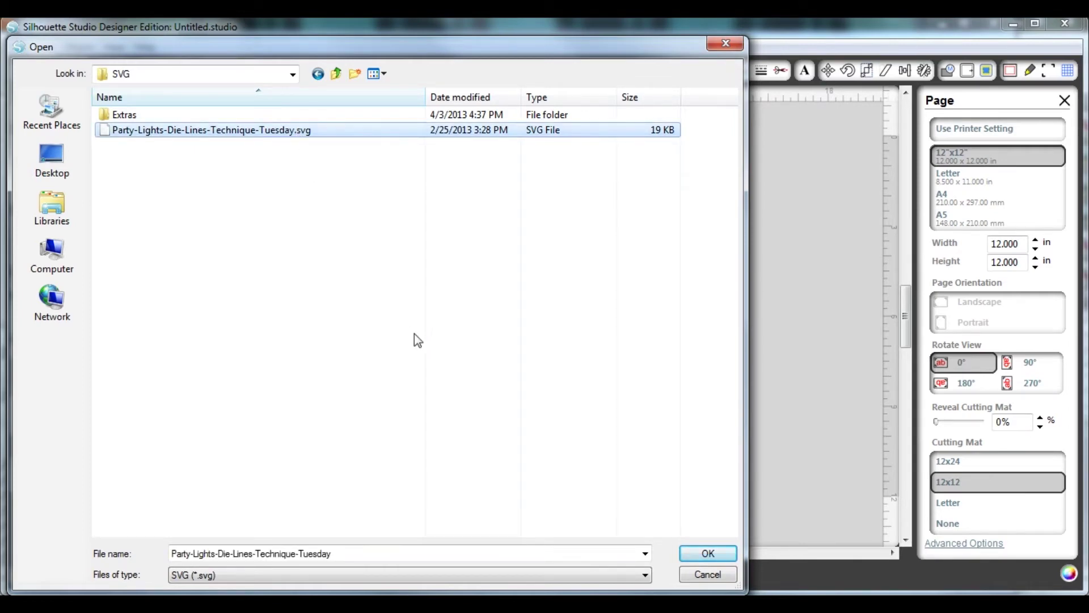
click(699, 559)
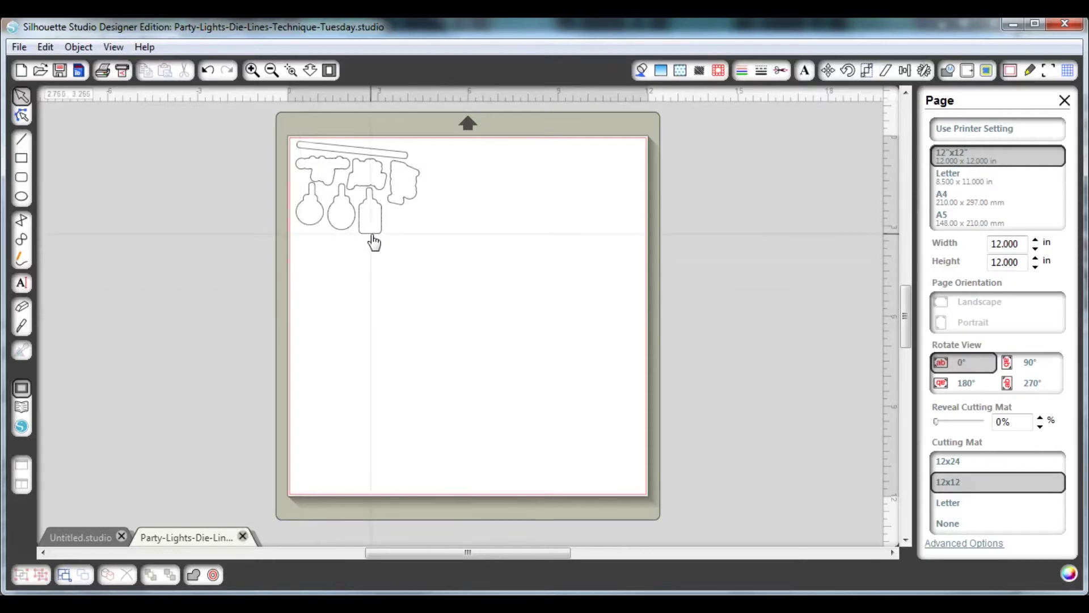
click(374, 243)
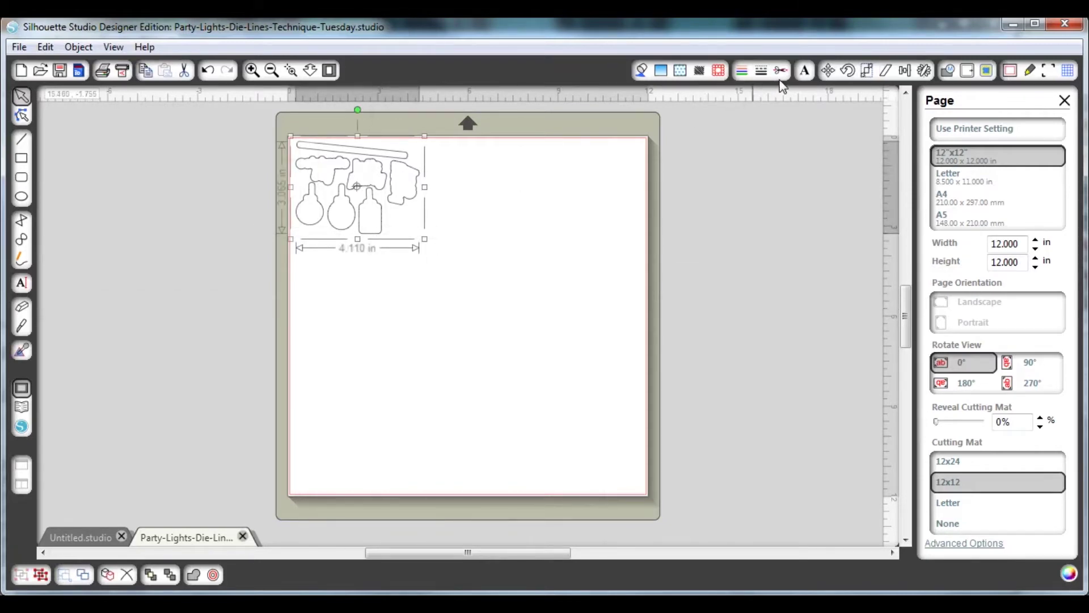
Apply the Cut Edge cut style, ungroup the die lines, and drag the rightmost piece aside
click(780, 70)
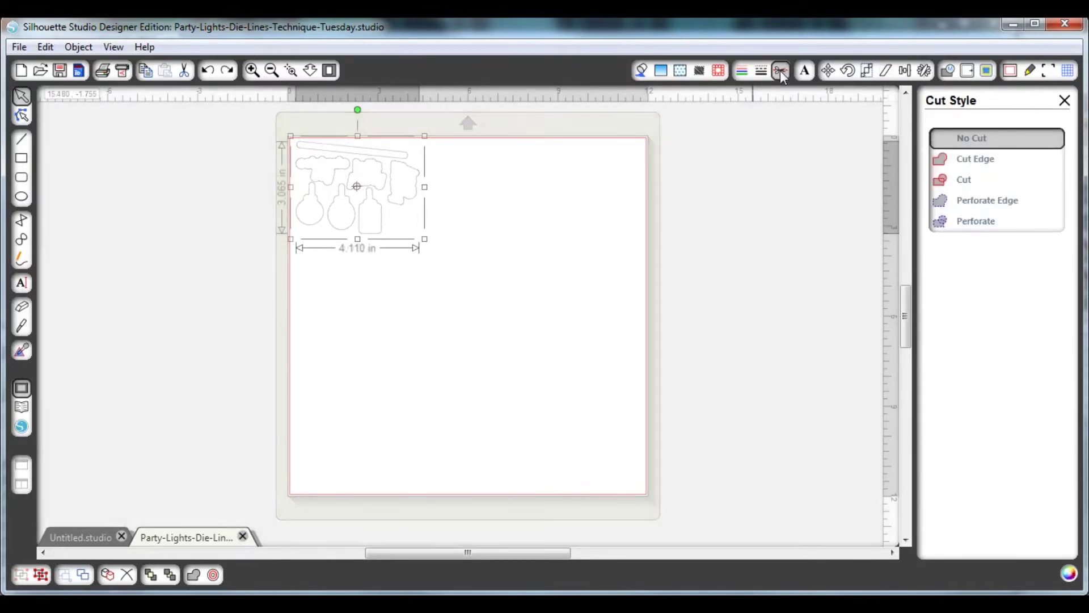
click(974, 160)
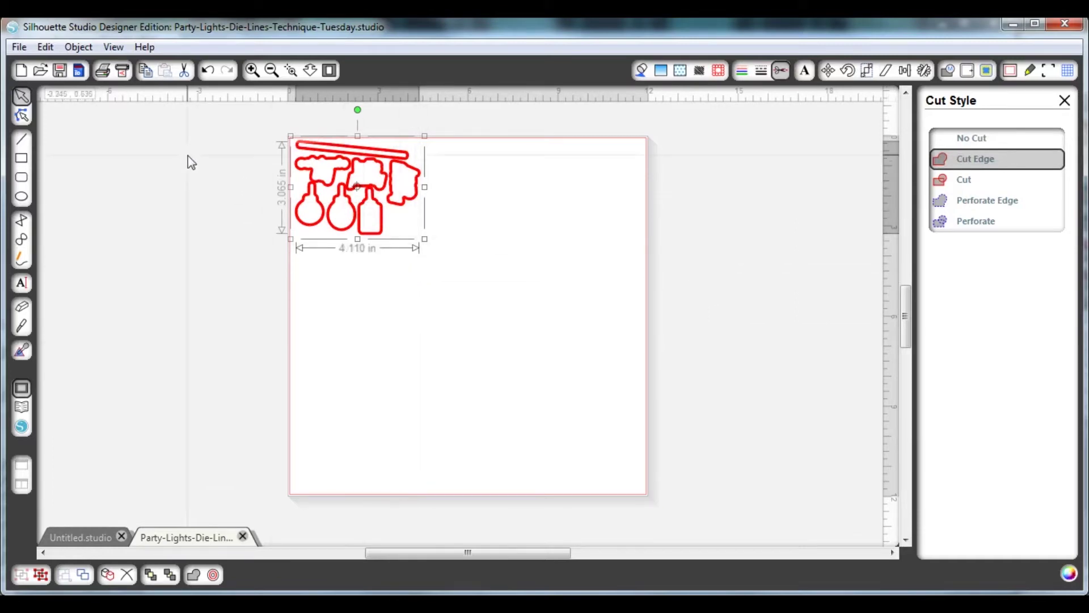
click(78, 47)
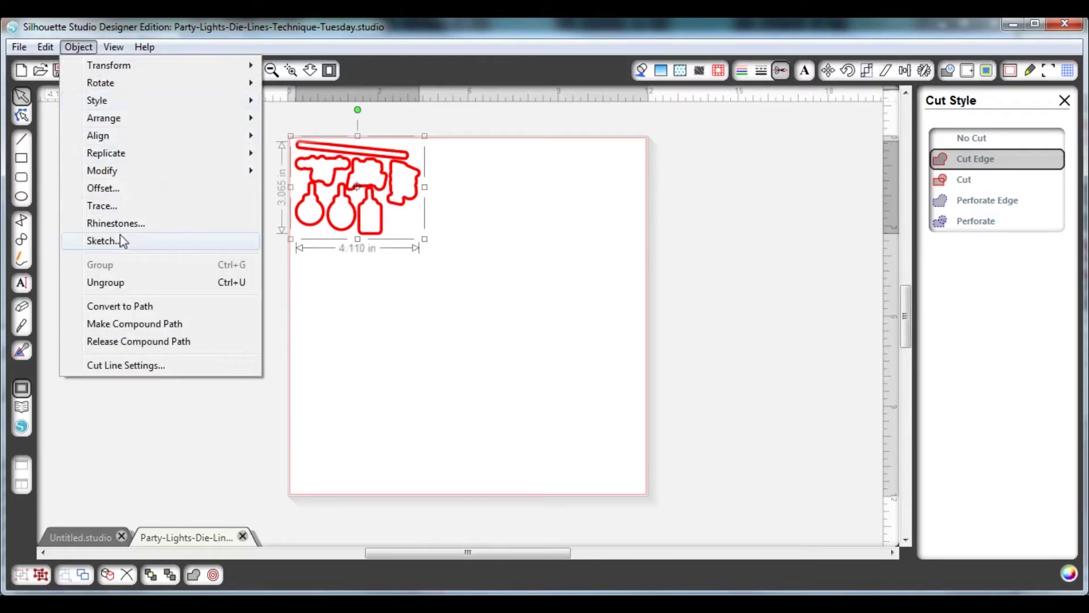
click(136, 284)
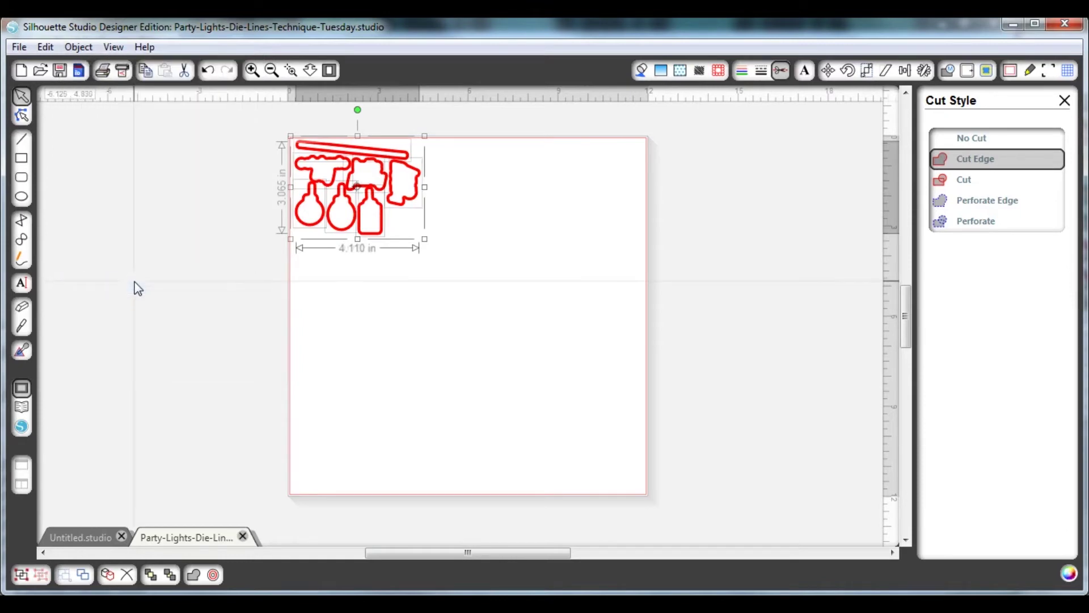
click(355, 331)
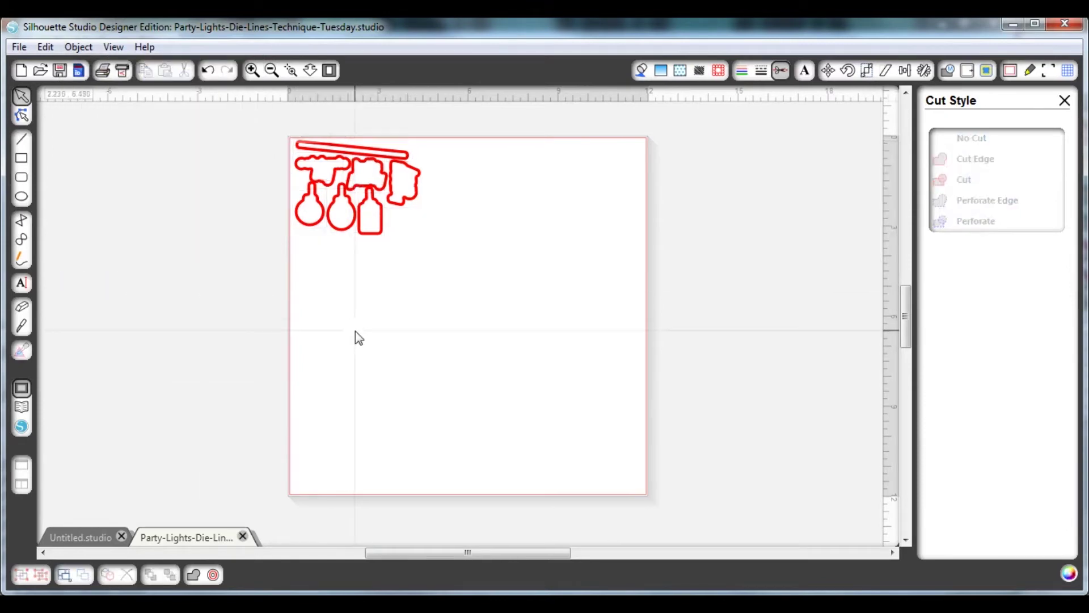
click(403, 214)
drag(404, 214, 495, 201)
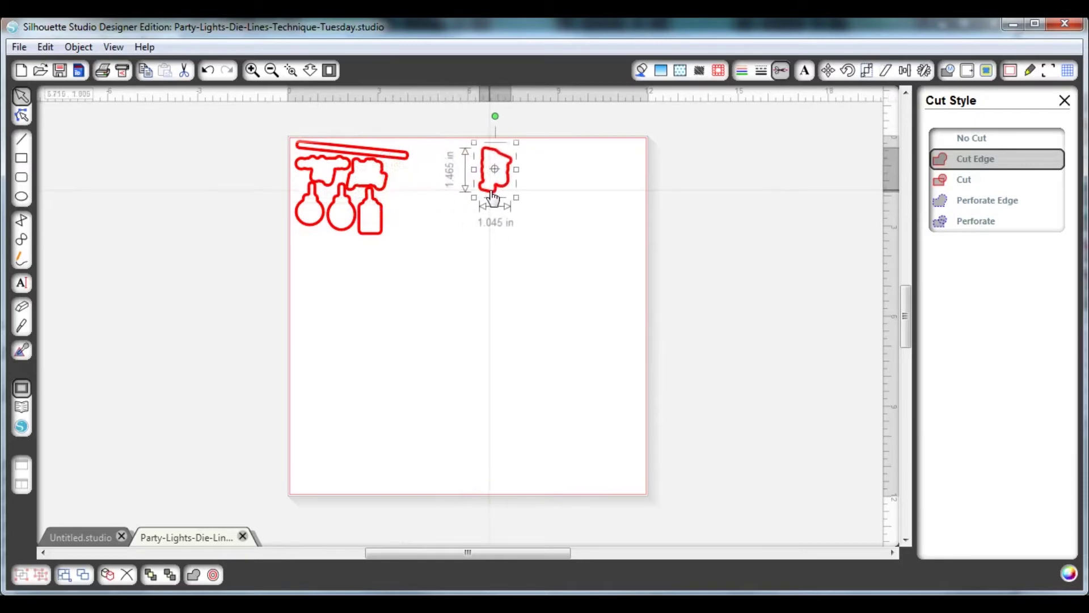
Move the long bar under the tag and push the left group of pieces off the mat
click(406, 171)
click(406, 165)
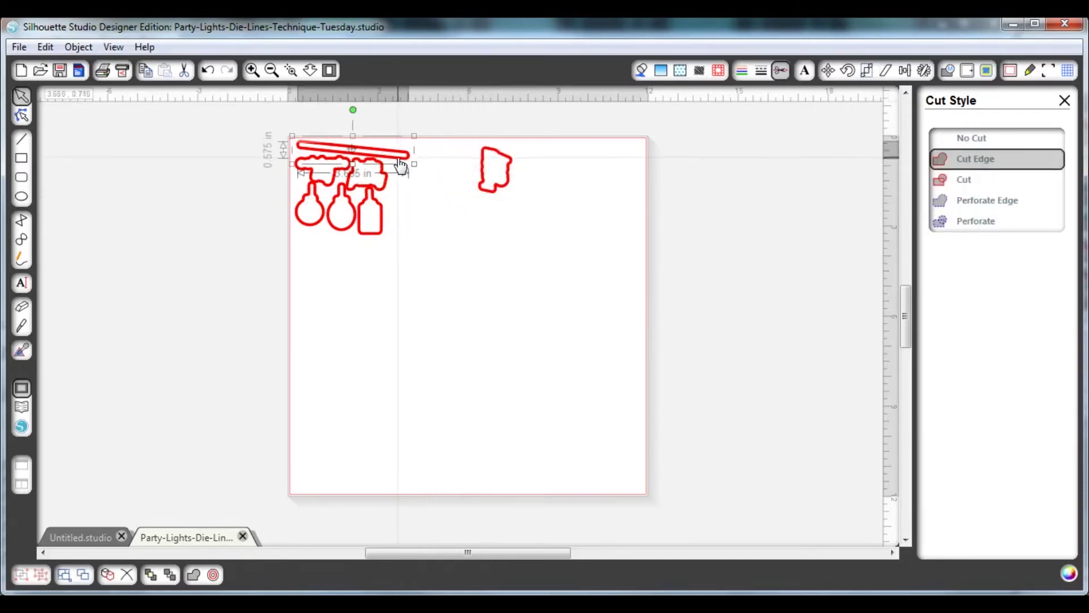
drag(406, 166, 568, 222)
click(542, 251)
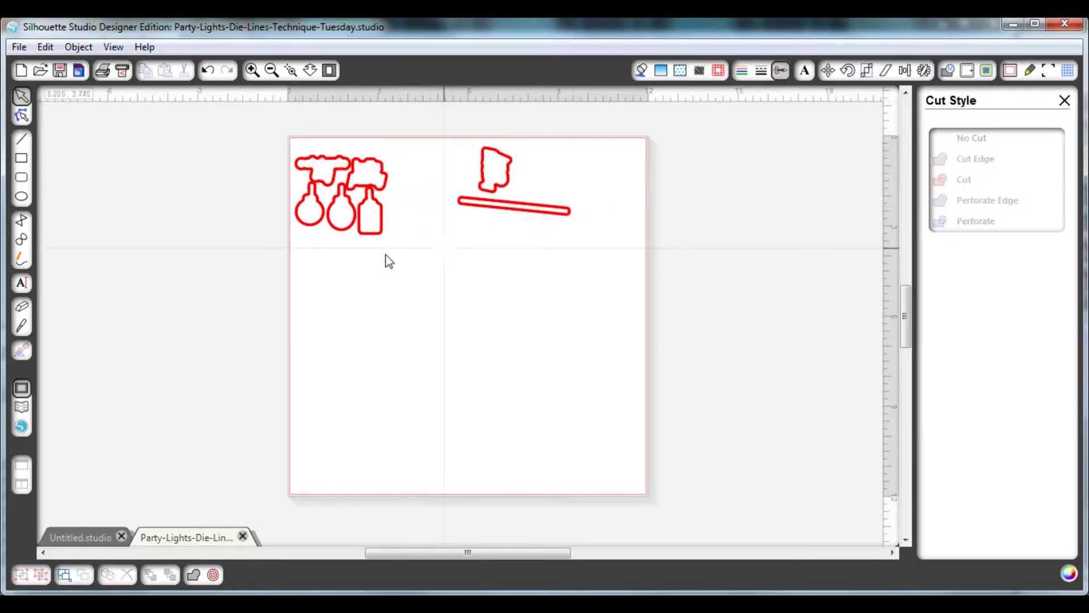
drag(417, 251, 249, 142)
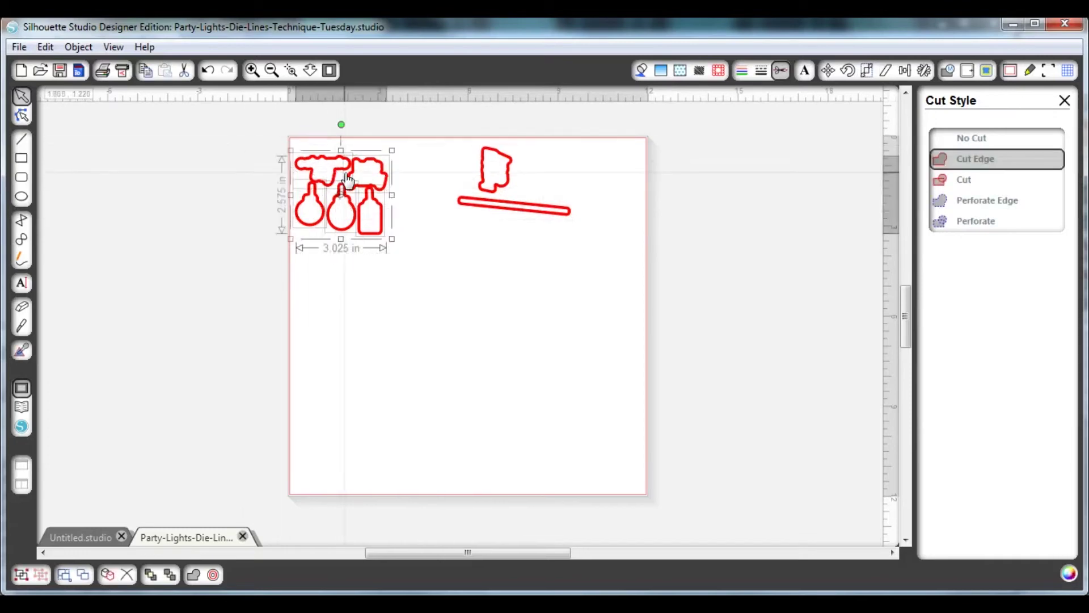
drag(351, 173, 237, 173)
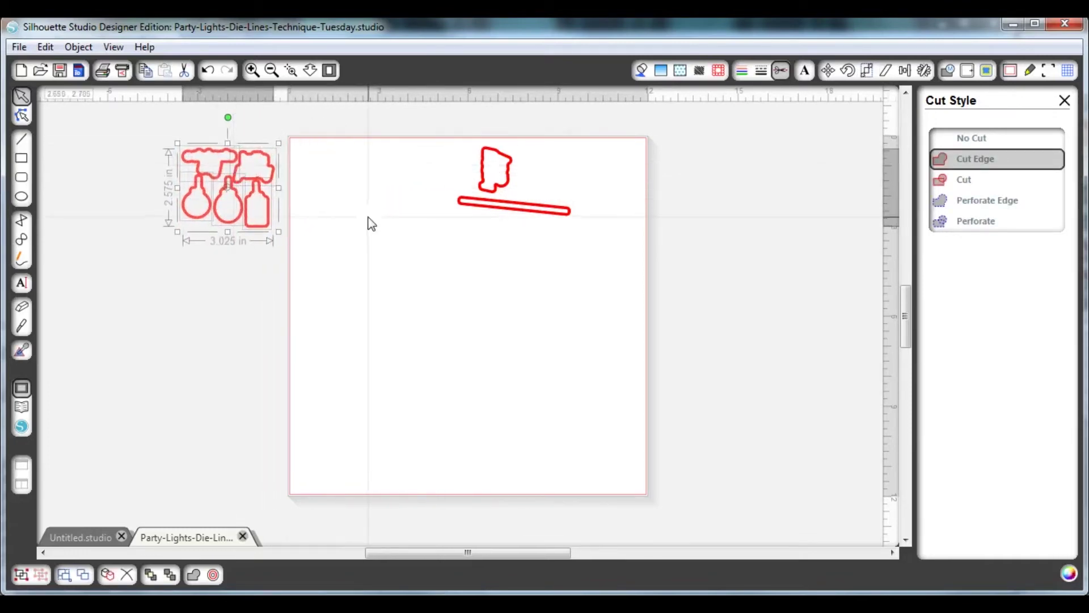
click(369, 224)
Bring the bottle back onto the mat and place the tag and long bar beside it
drag(266, 211, 325, 181)
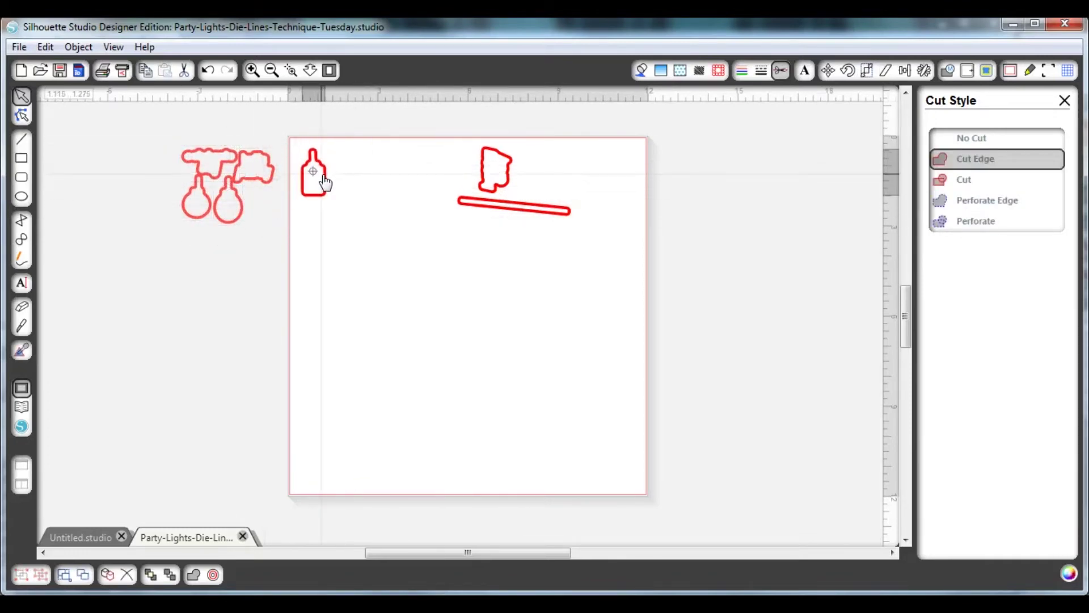
click(369, 193)
drag(481, 190, 335, 185)
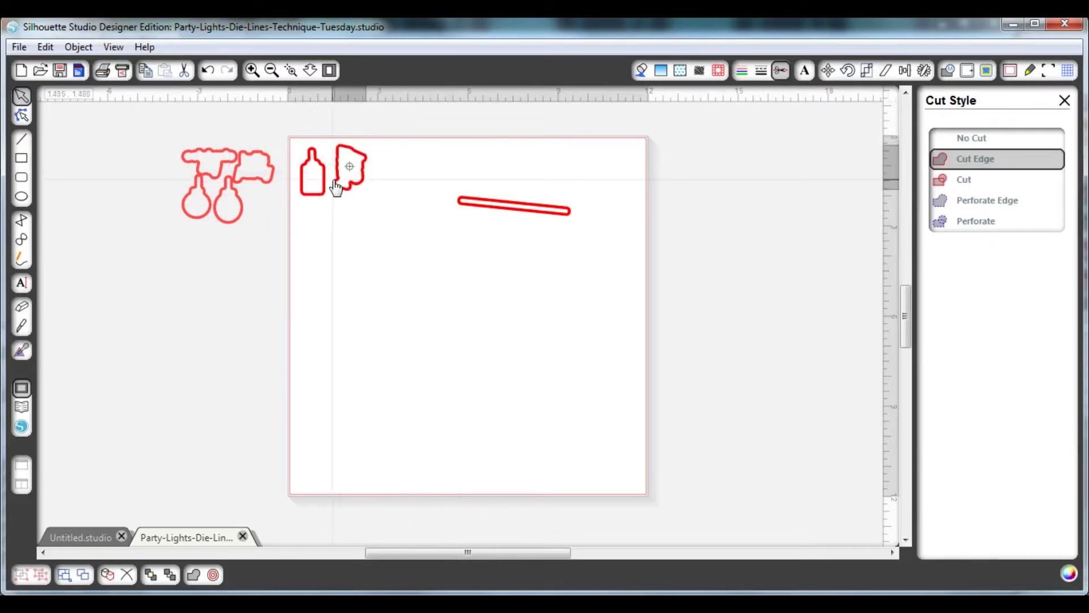
click(408, 195)
drag(463, 210, 304, 219)
click(300, 216)
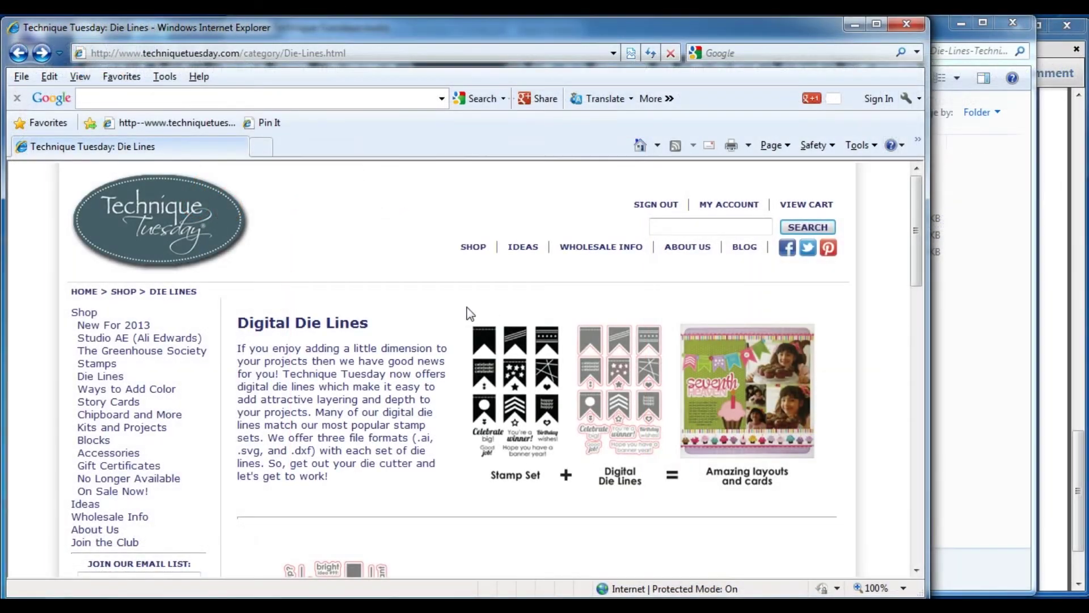
Scroll the Die Lines category and open the Party Lights product page
scroll(468, 318, down, 2)
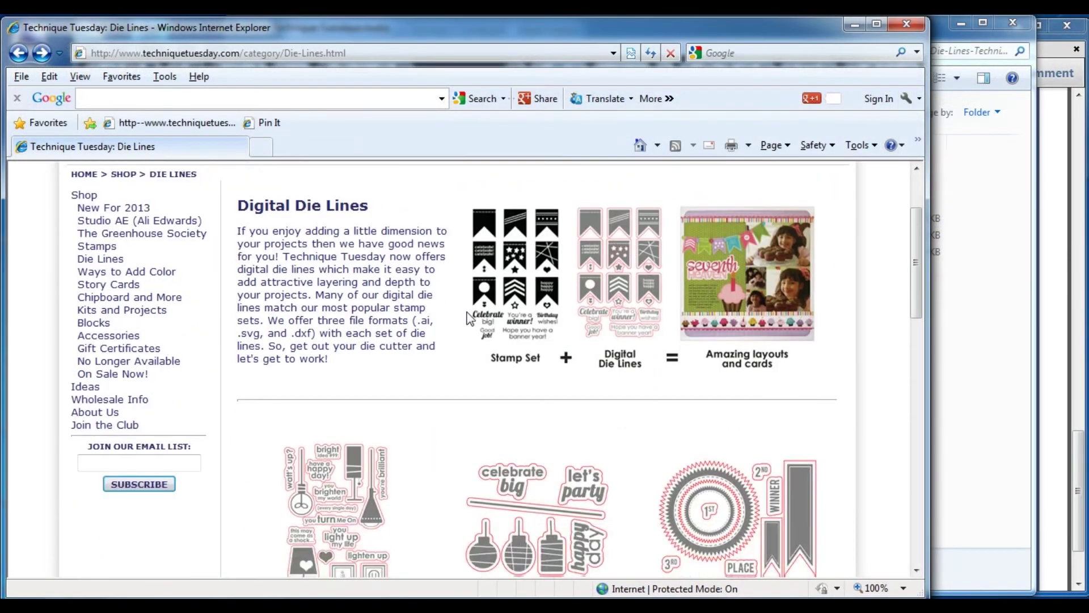
scroll(479, 333, down, 3)
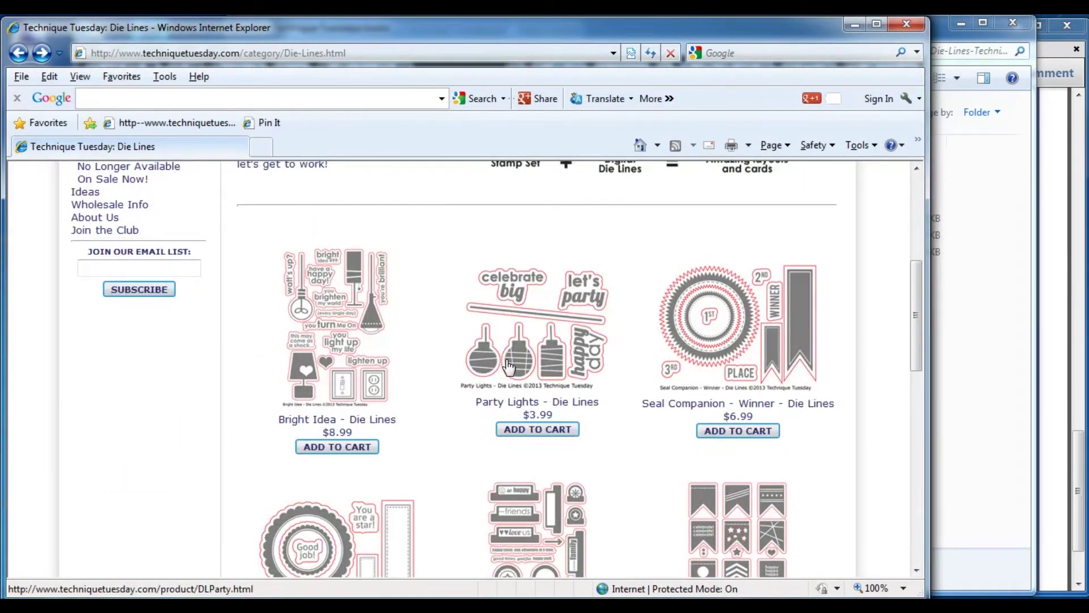
click(508, 366)
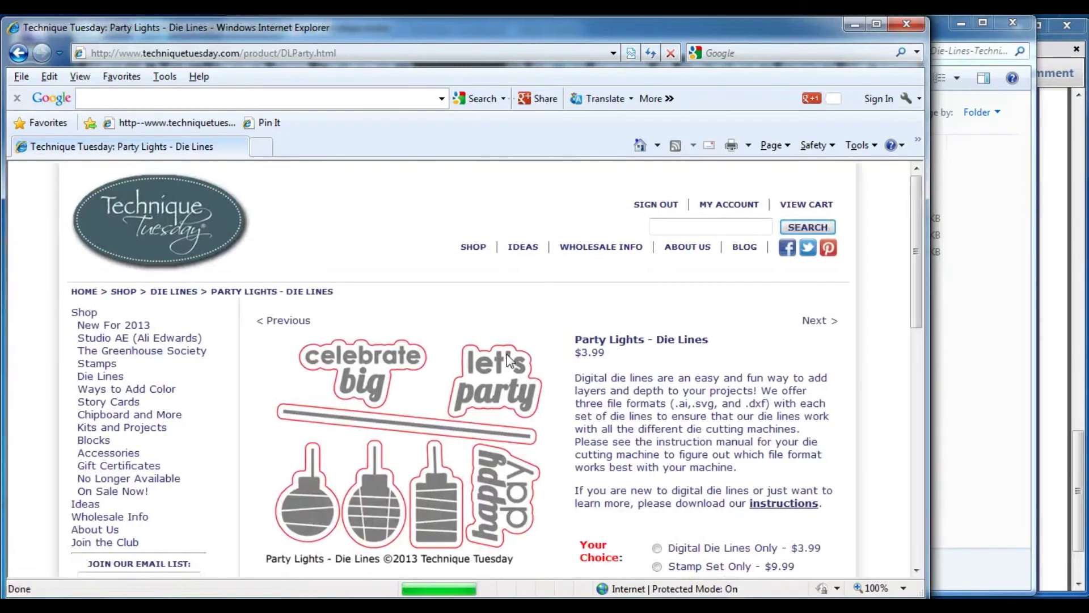
View the Celebrate Big Party Lights Card project, then return to the product page
scroll(506, 354, down, 8)
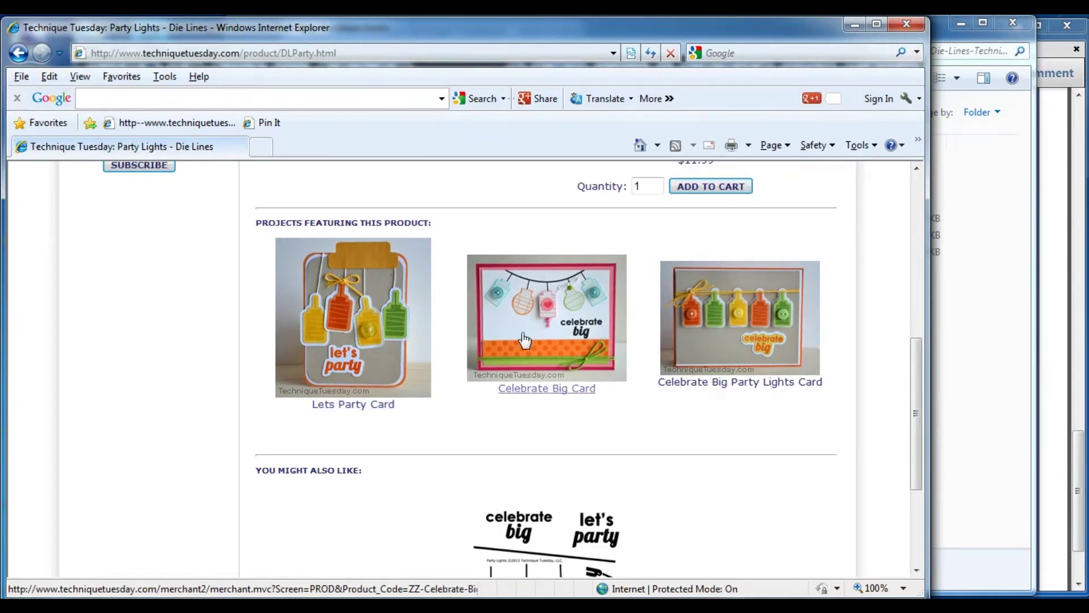
click(706, 351)
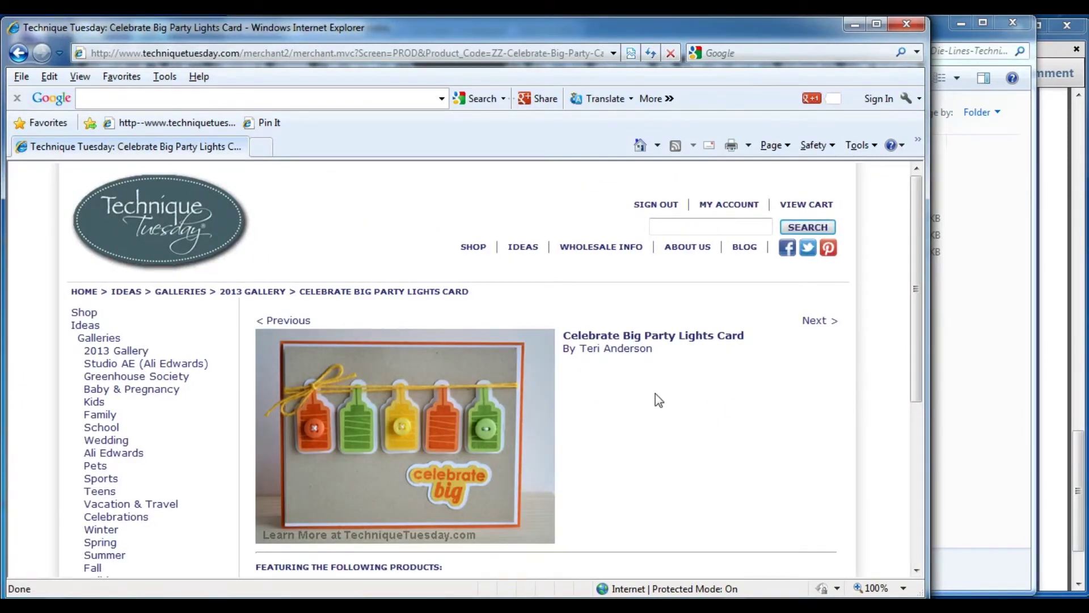
click(17, 54)
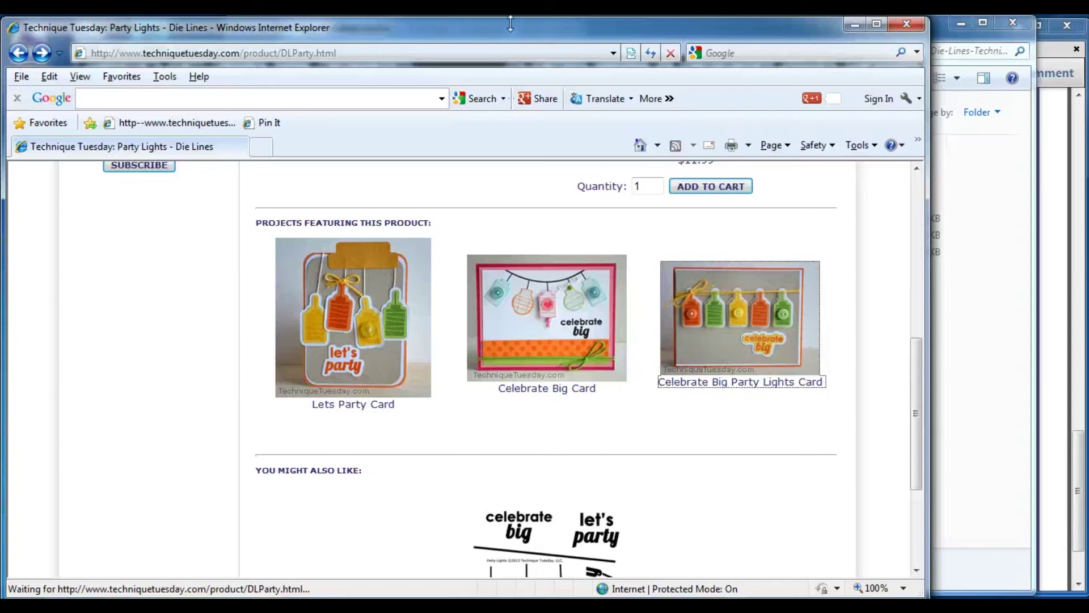
click(1013, 221)
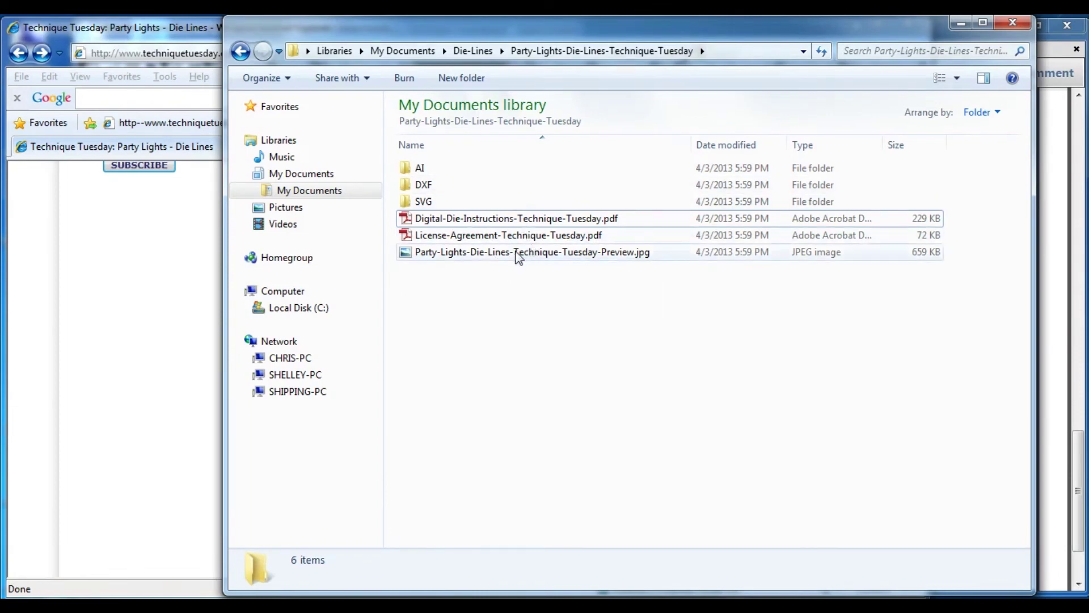
Open Digital-Die-Instructions-Technique-Tuesday.pdf from the Party Lights die lines folder
double_click(516, 219)
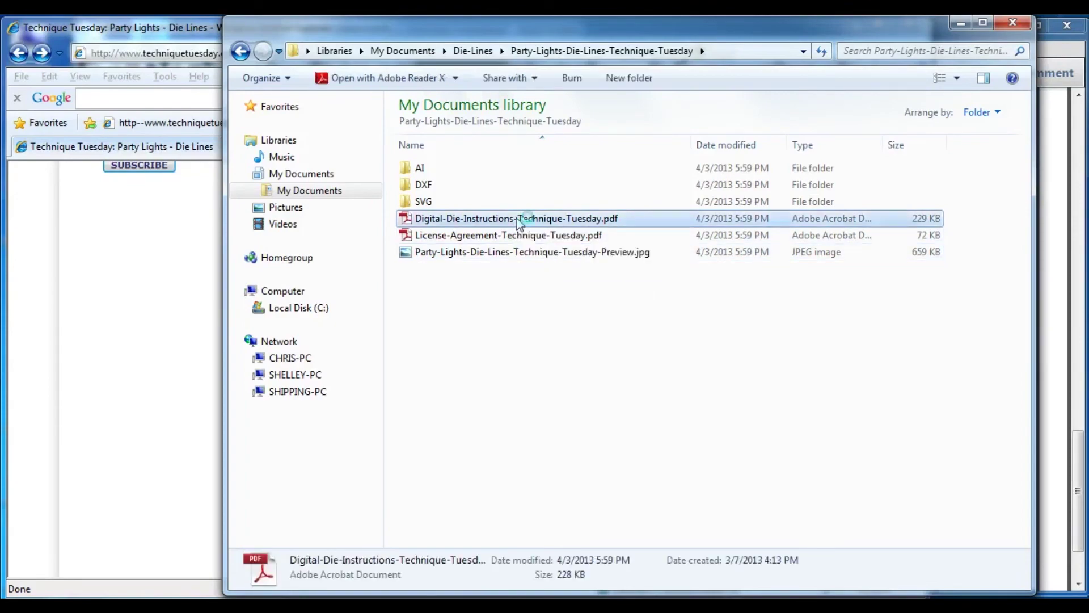
Read the PDF from the top of page 1 down to the extra die lines section on page 2
scroll(778, 349, up, 15)
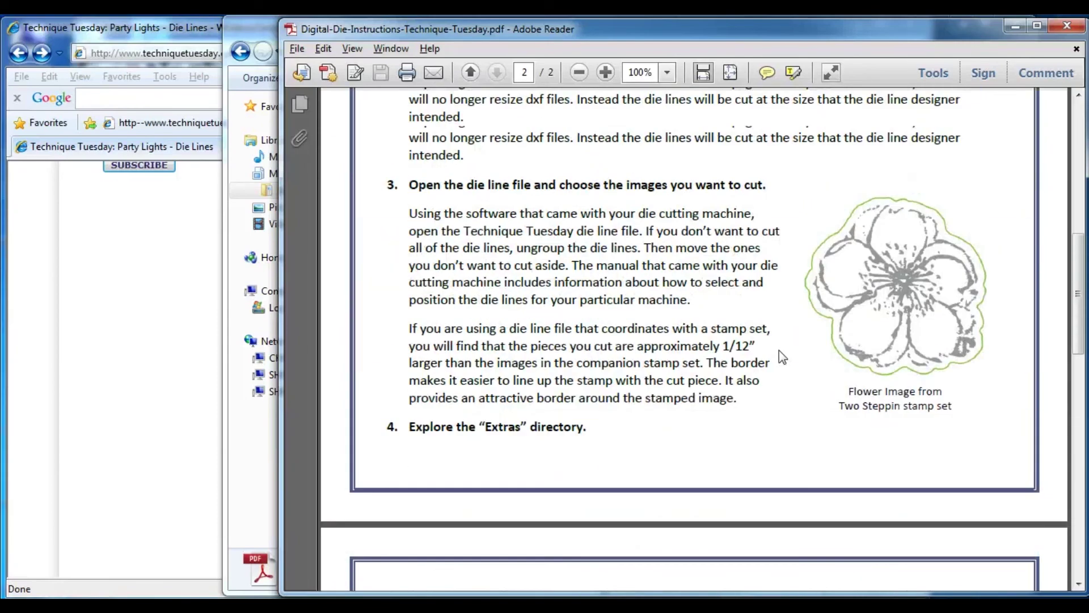
scroll(778, 350, up, 6)
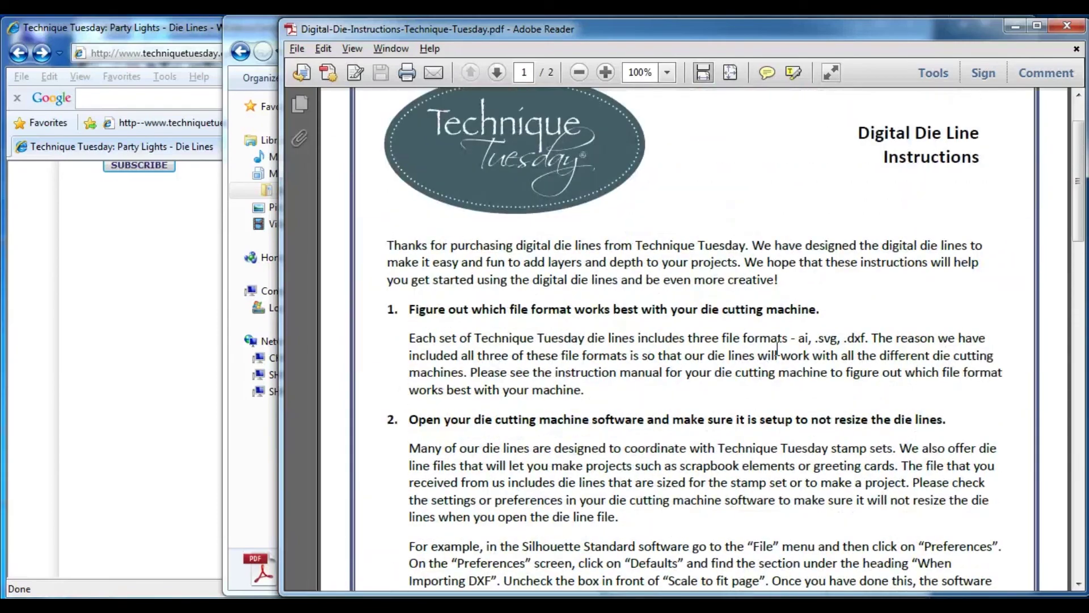
scroll(777, 350, down, 10)
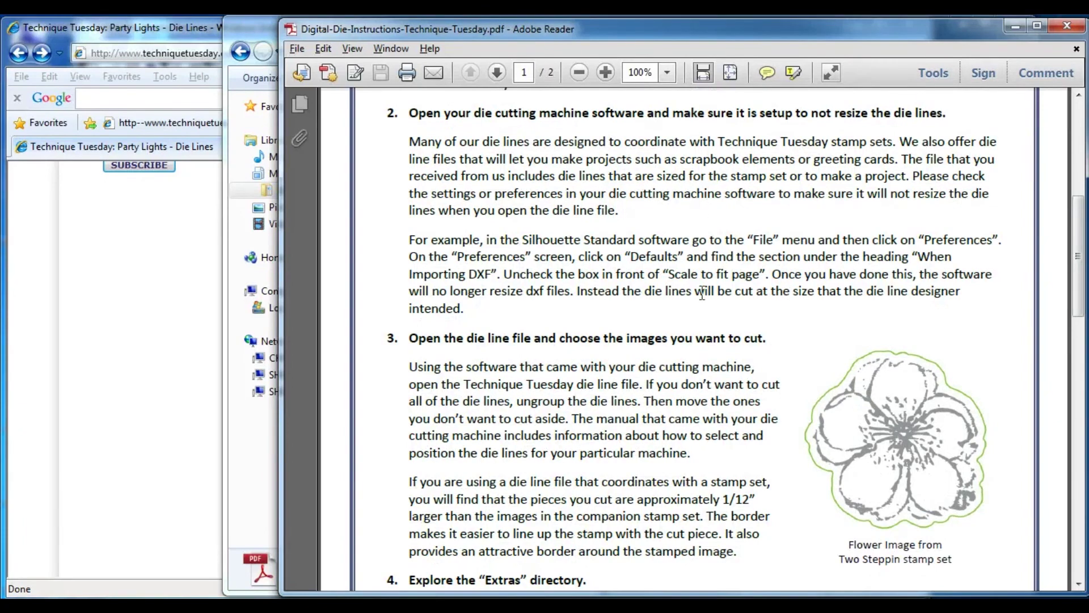
scroll(760, 306, down, 4)
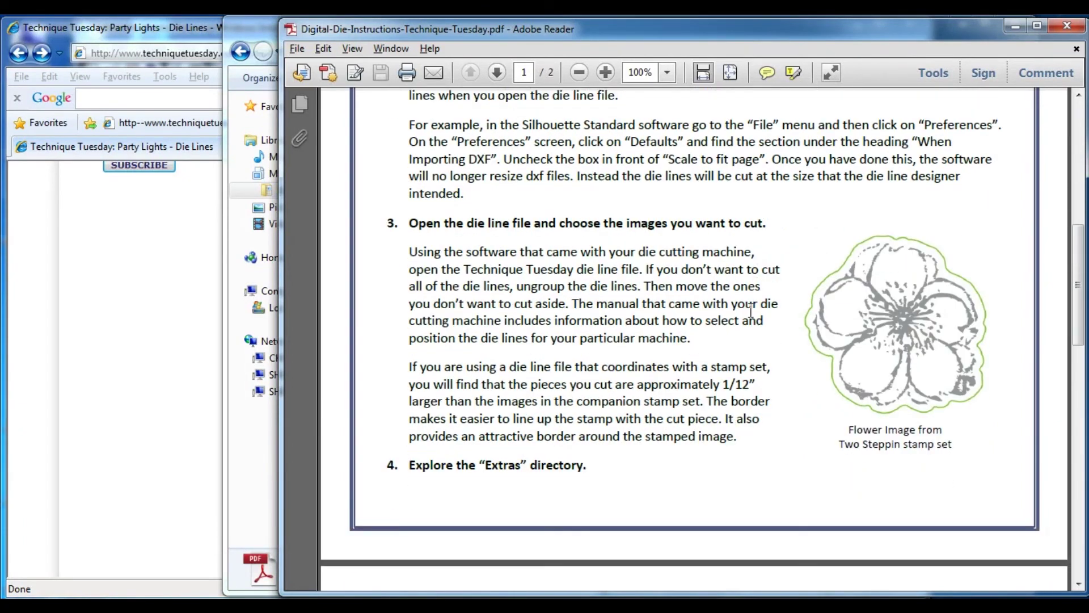
scroll(748, 314, down, 1)
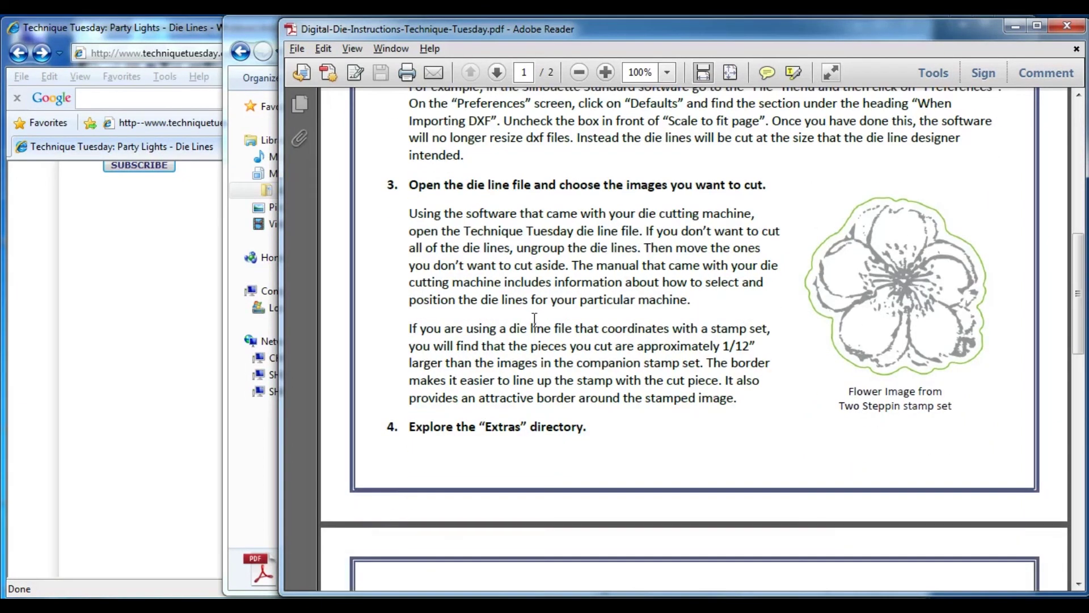
scroll(743, 362, down, 10)
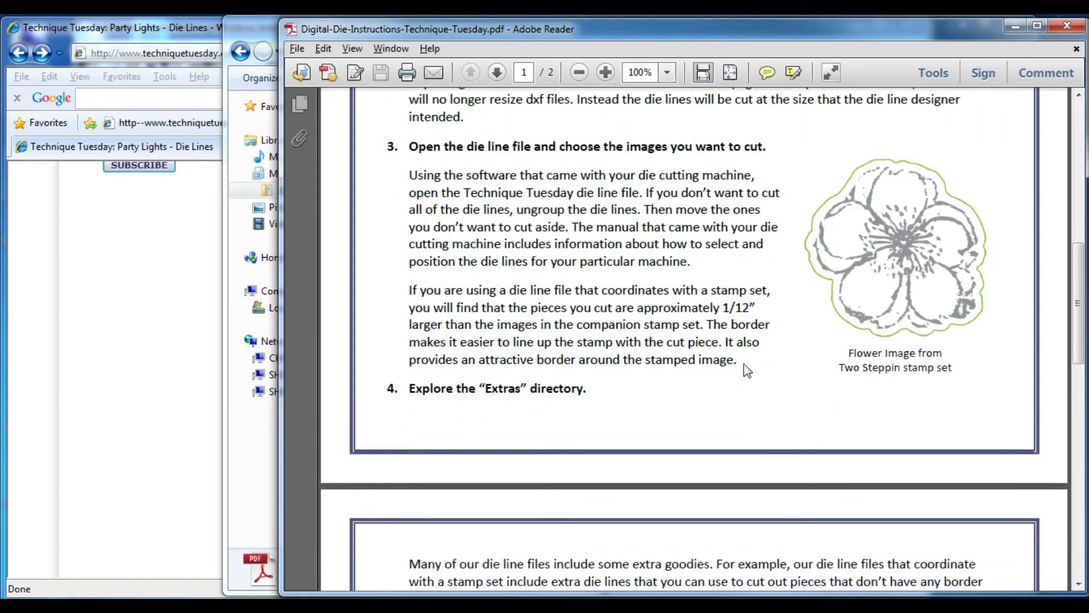
scroll(742, 362, up, 2)
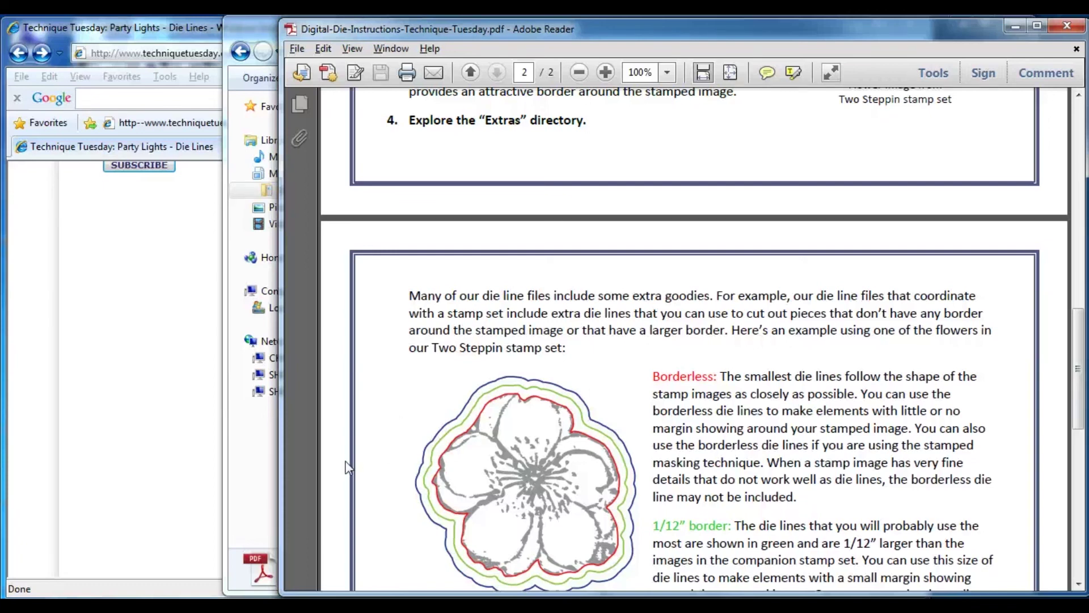
click(125, 440)
Scroll to the top of the Party Lights product page showing the $3.99 price
scroll(232, 433, up, 5)
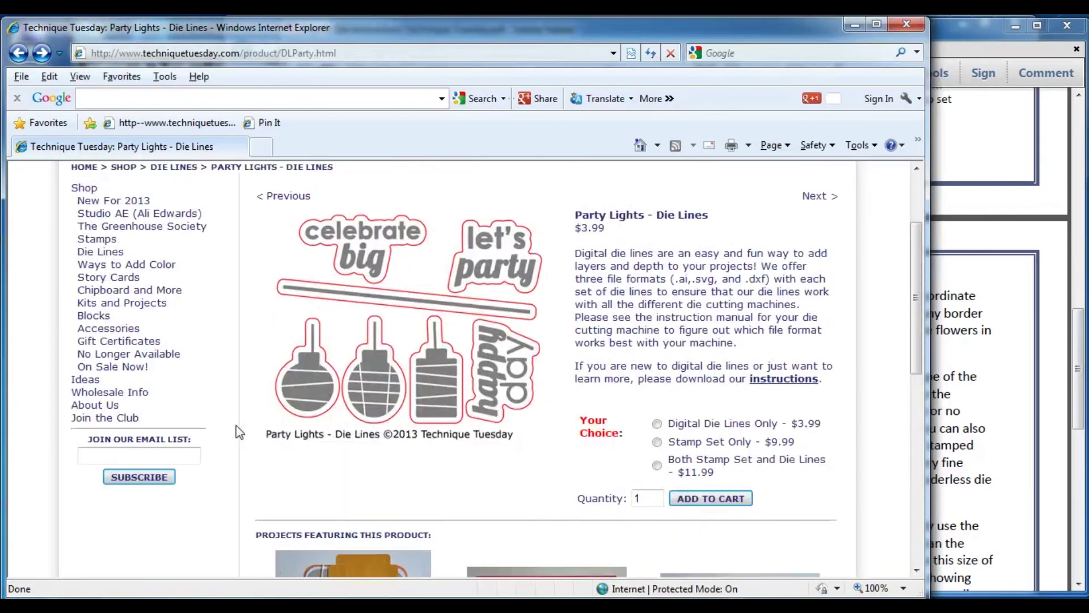
scroll(238, 433, up, 2)
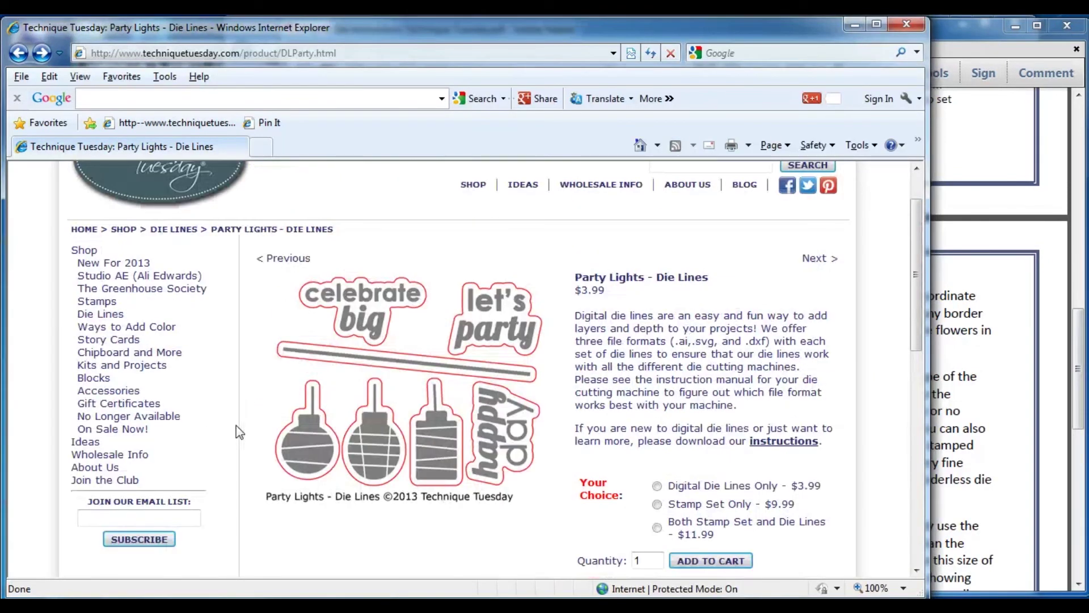